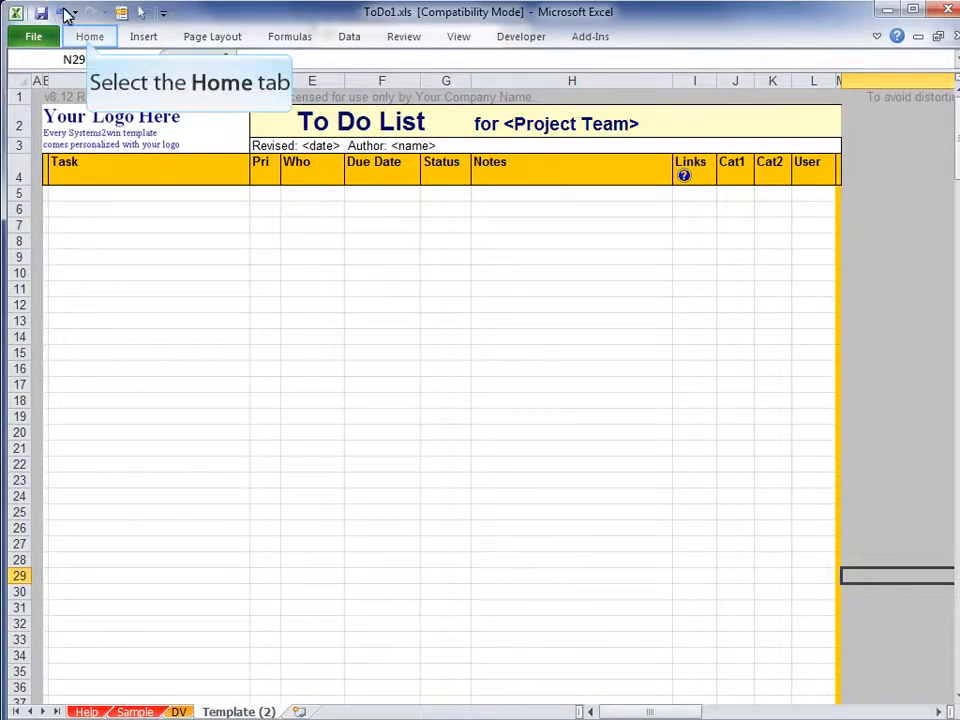
# Step: Unhide the hidden TT sheet of the workbook
pyautogui.click(90, 38)
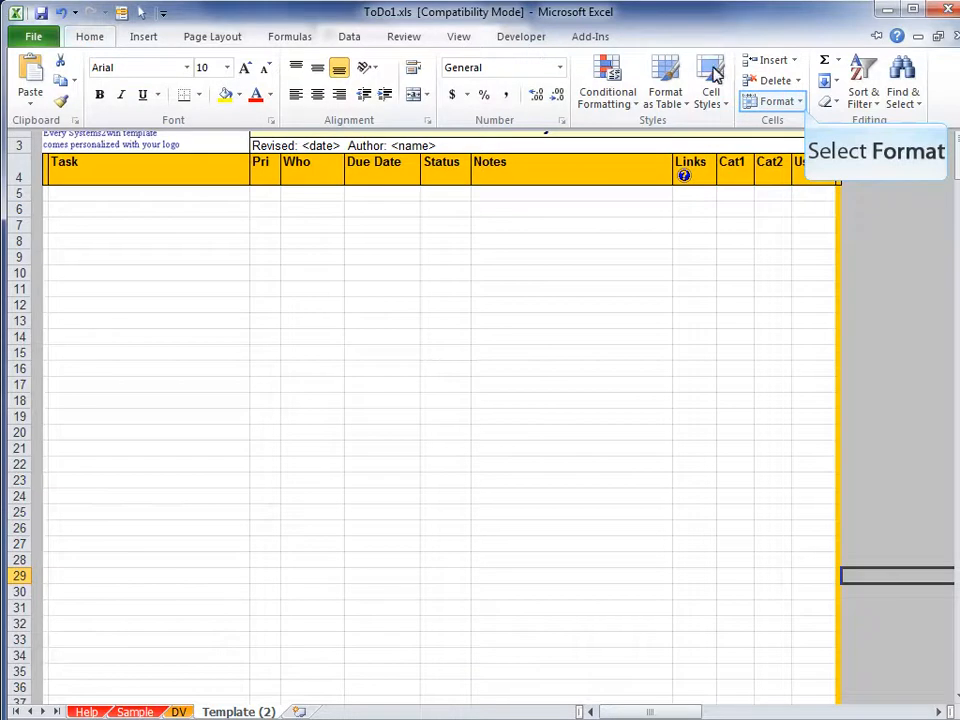
pyautogui.click(803, 106)
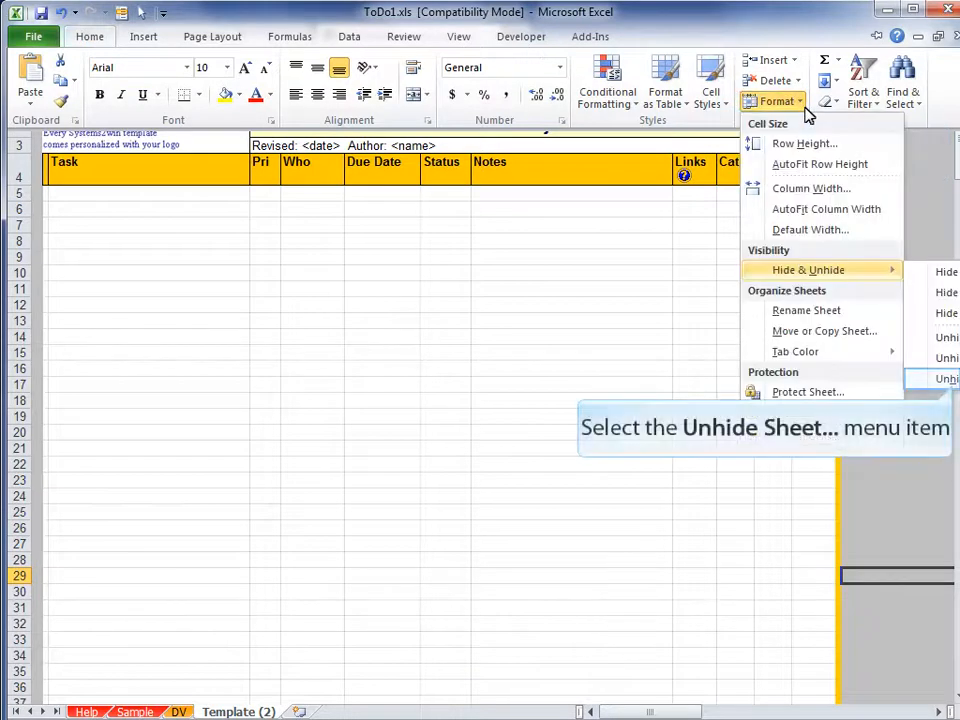
pyautogui.click(953, 382)
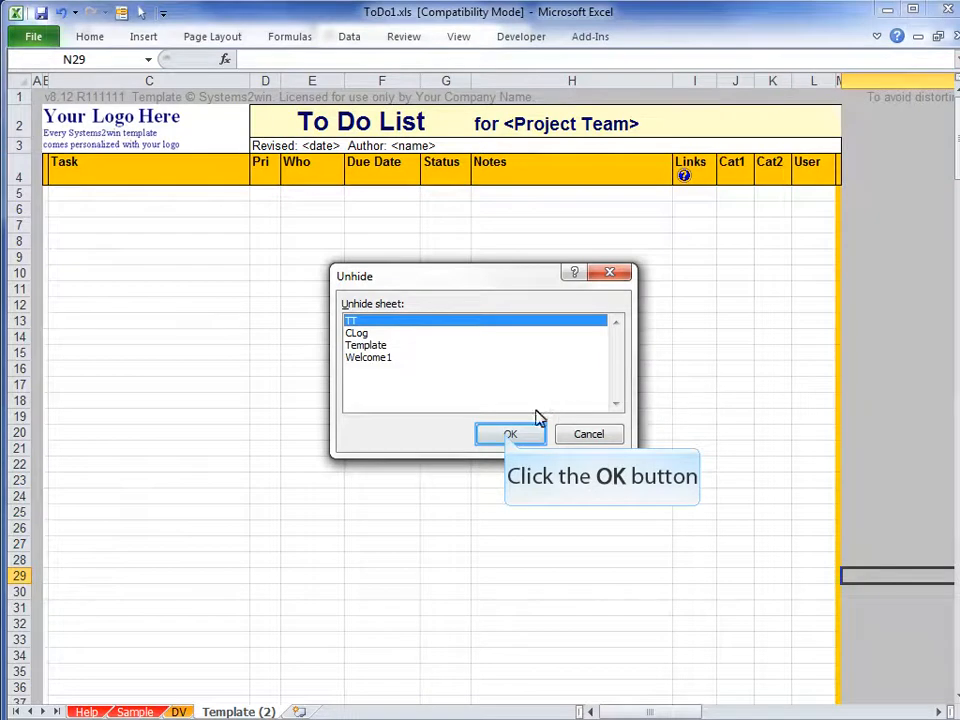
pyautogui.click(509, 434)
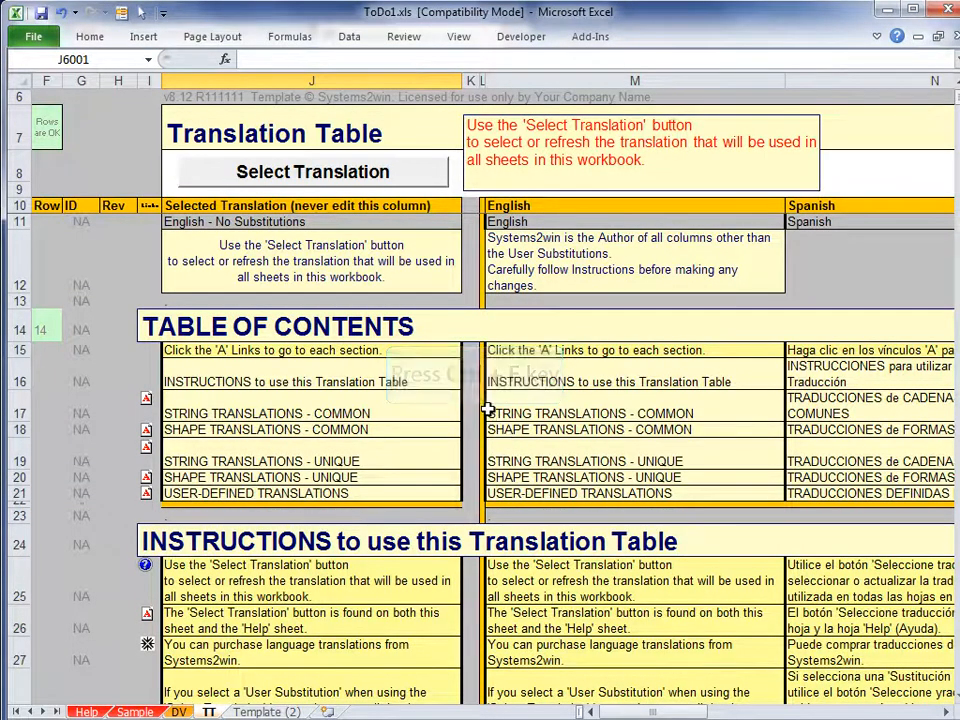
# Step: Find the next cell on the TT sheet whose entire contents match "user"
pyautogui.hotkey('ctrl', 'f')
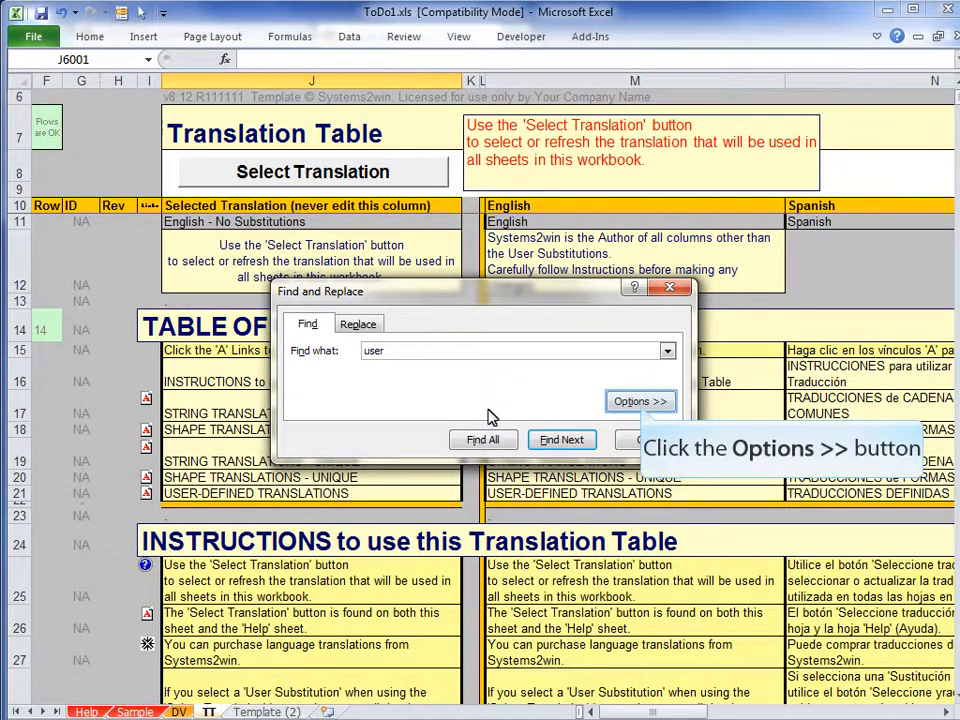
pyautogui.click(640, 402)
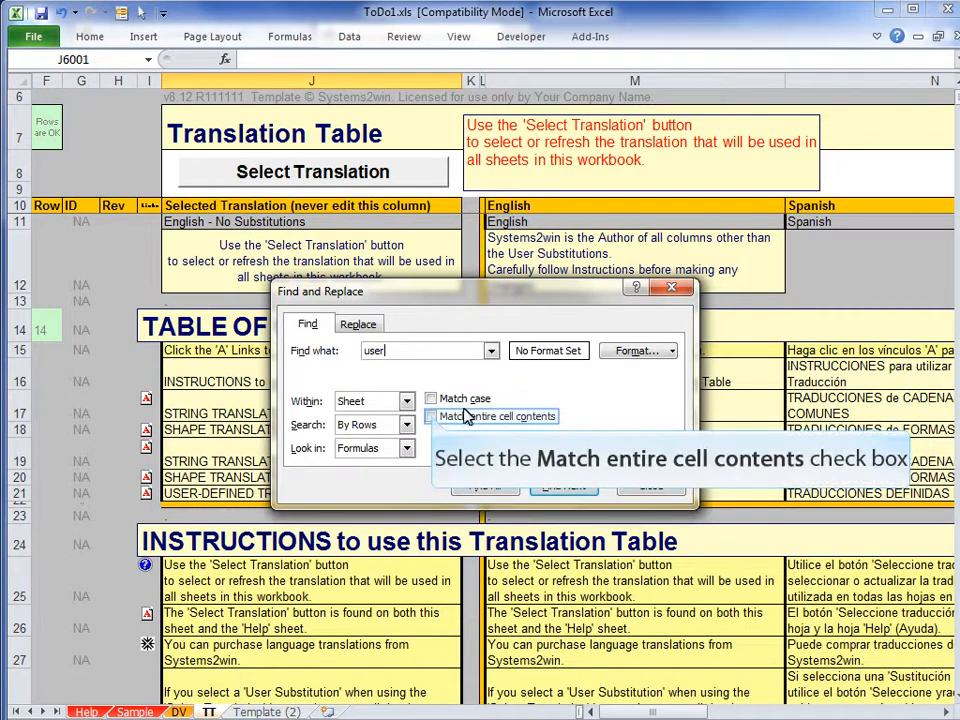
pyautogui.click(433, 417)
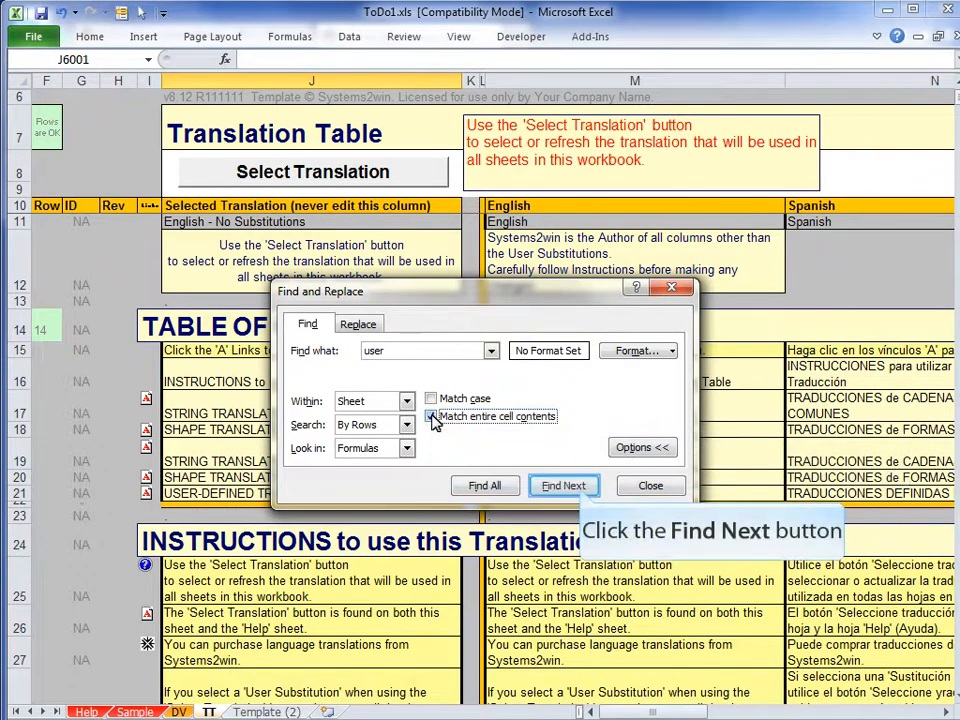
pyautogui.click(565, 486)
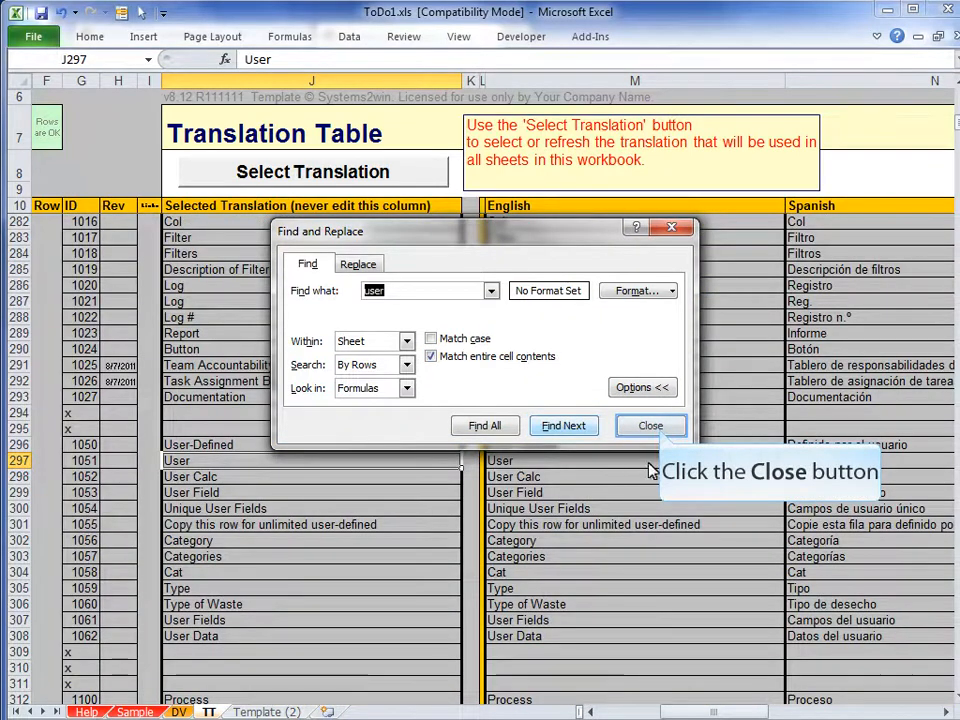
pyautogui.click(660, 426)
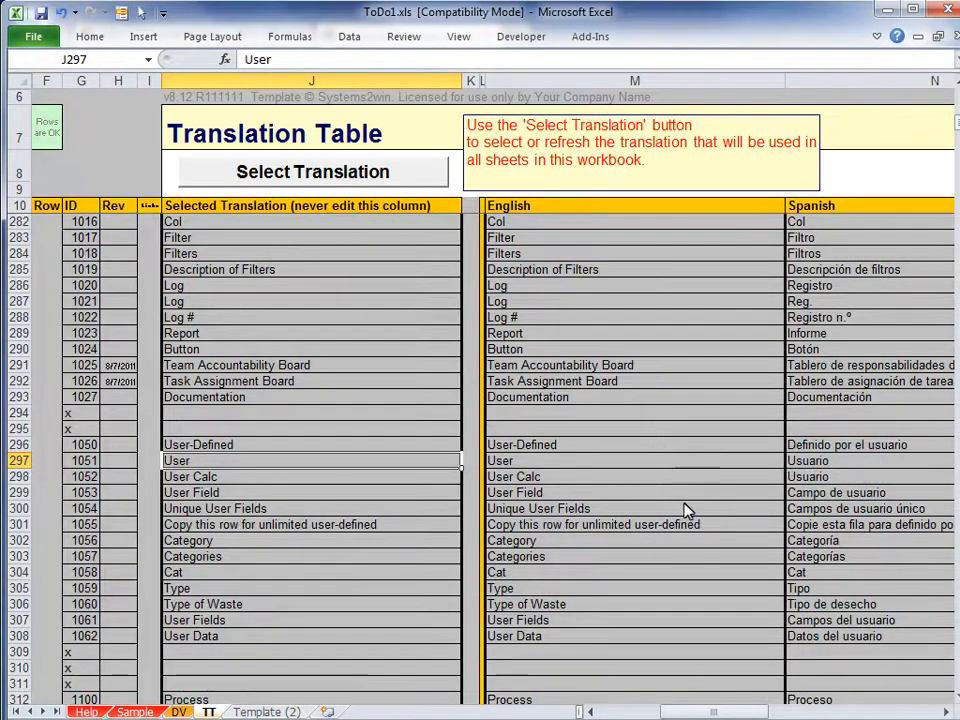
# Step: Enter "My Data" in the first User Substitutions column on the row of the term User (S297), and hide the TT sheet
pyautogui.moveTo(690, 711); pyautogui.dragTo(818, 712)
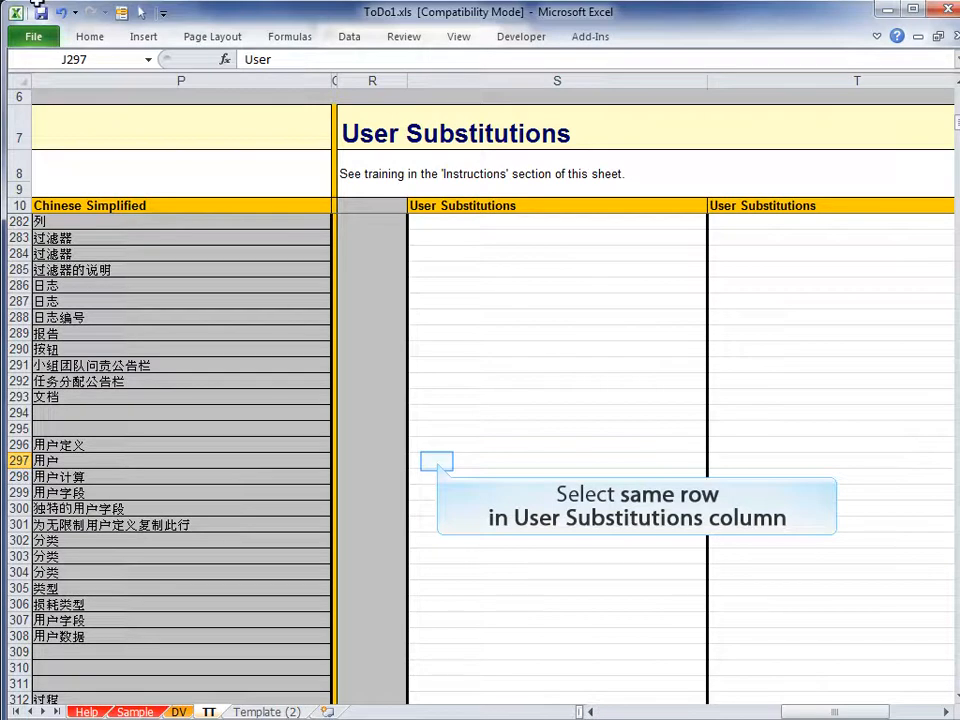
pyautogui.click(437, 460)
pyautogui.write('My Da')
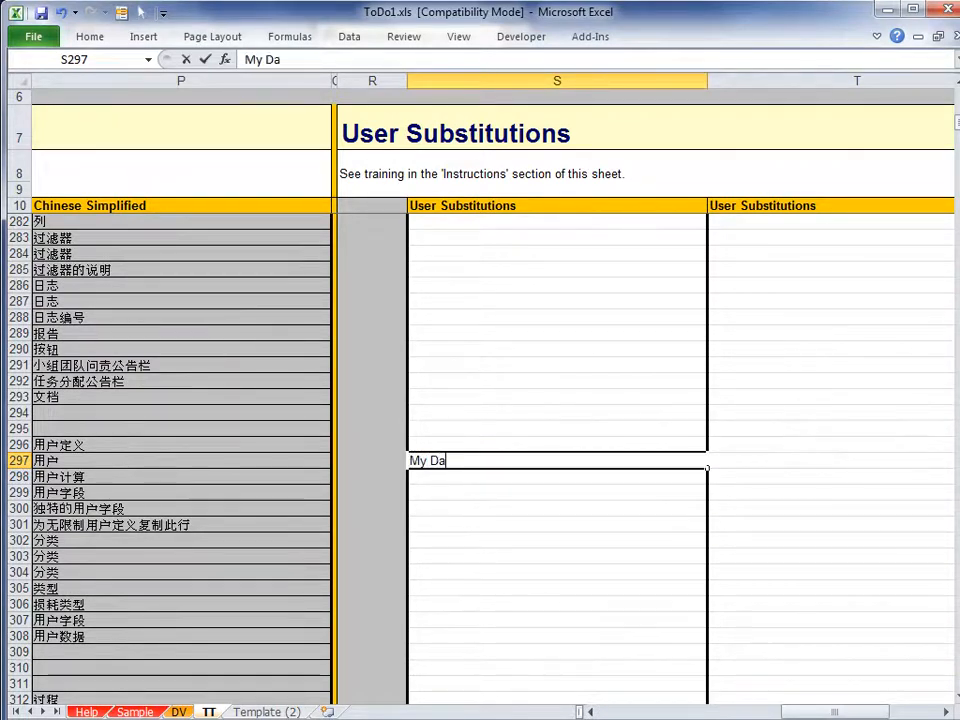
pyautogui.write('ta')
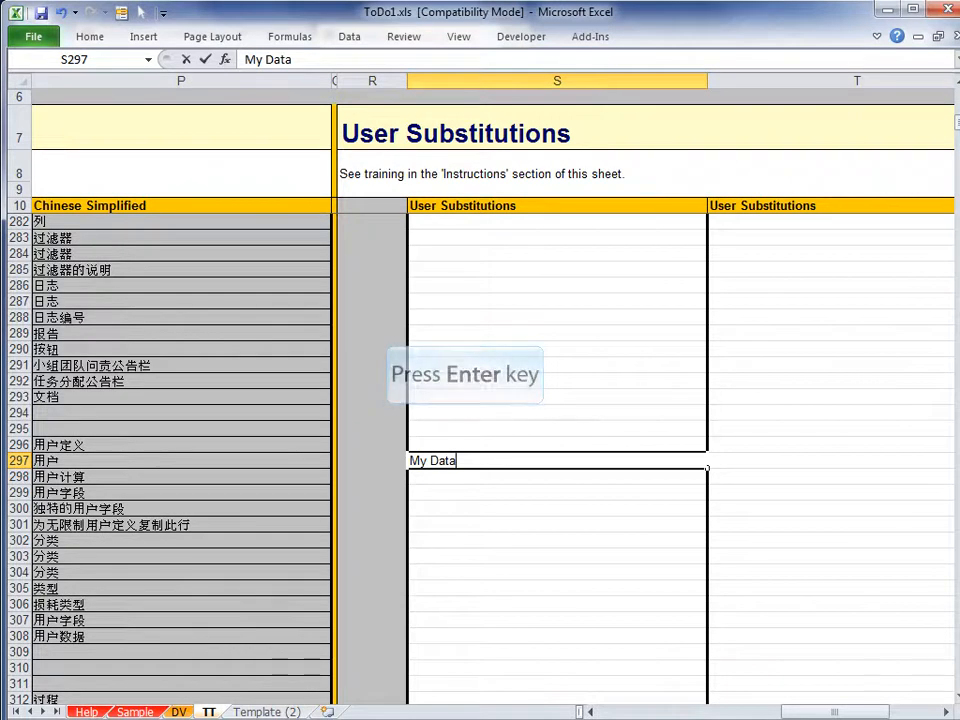
pyautogui.press('Return')
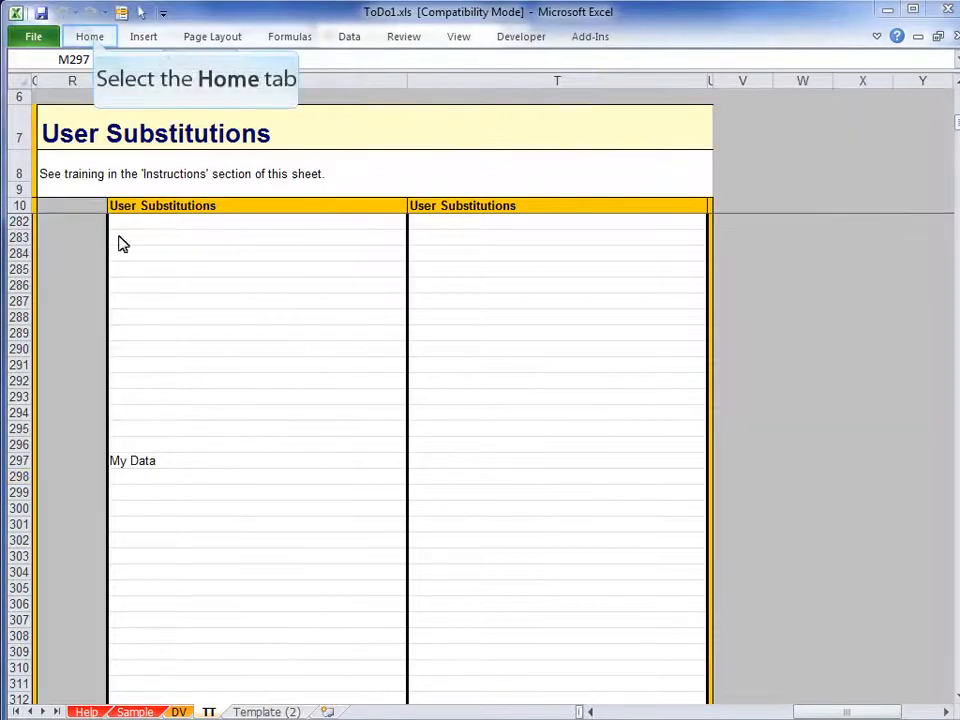
pyautogui.click(90, 37)
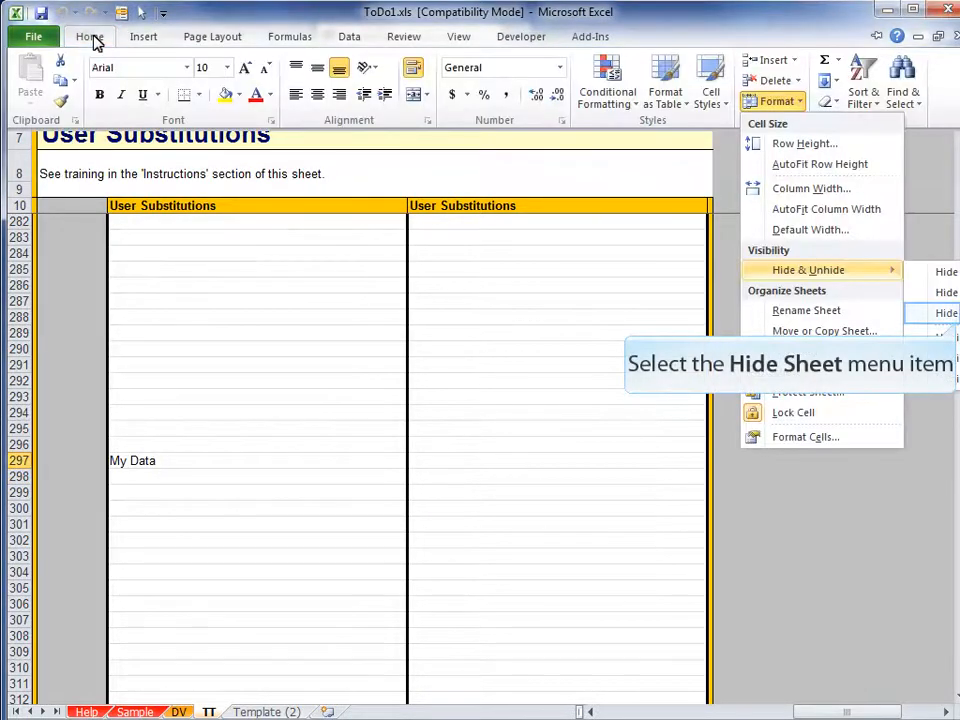
pyautogui.click(930, 314)
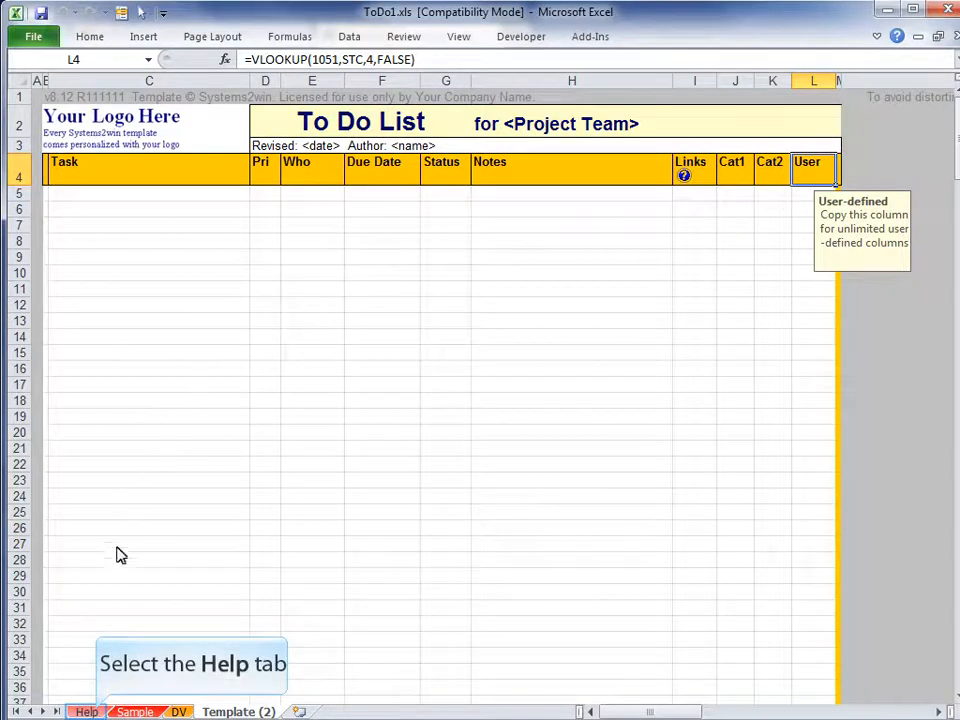
# Step: From the Help sheet, switch the workbook's translation to English with the <User Substitution Title 1> substitutions applied
pyautogui.click(88, 711)
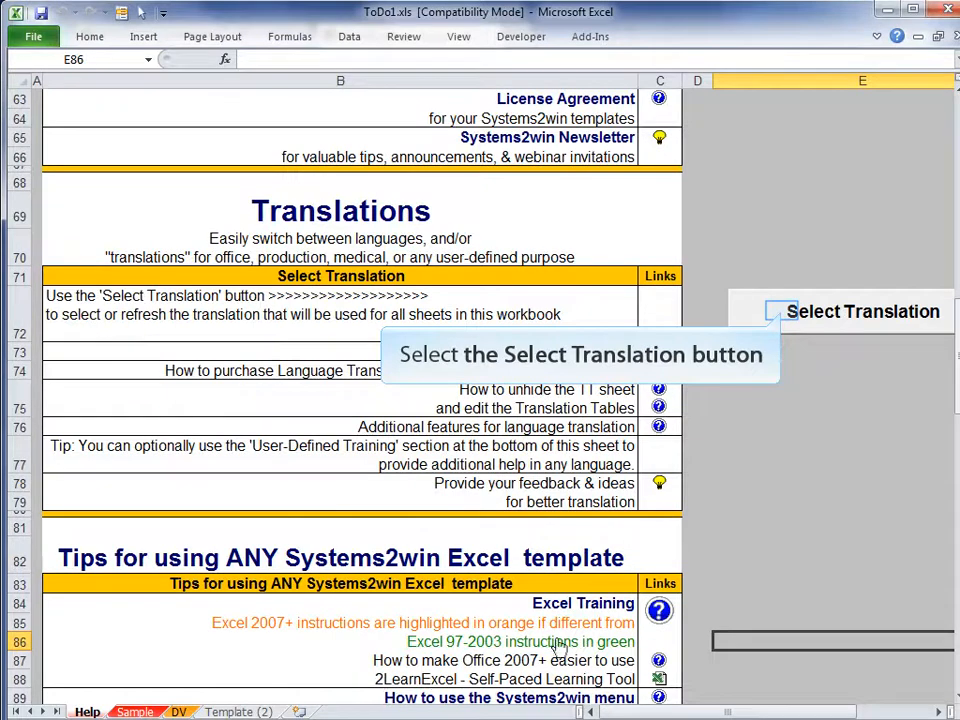
pyautogui.click(784, 313)
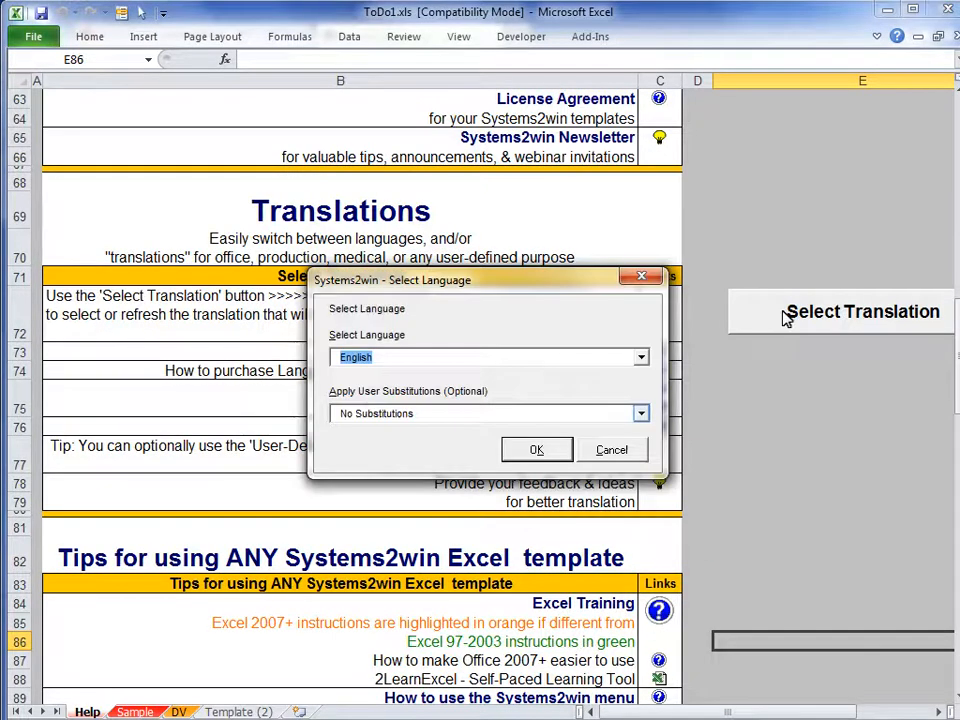
pyautogui.click(641, 415)
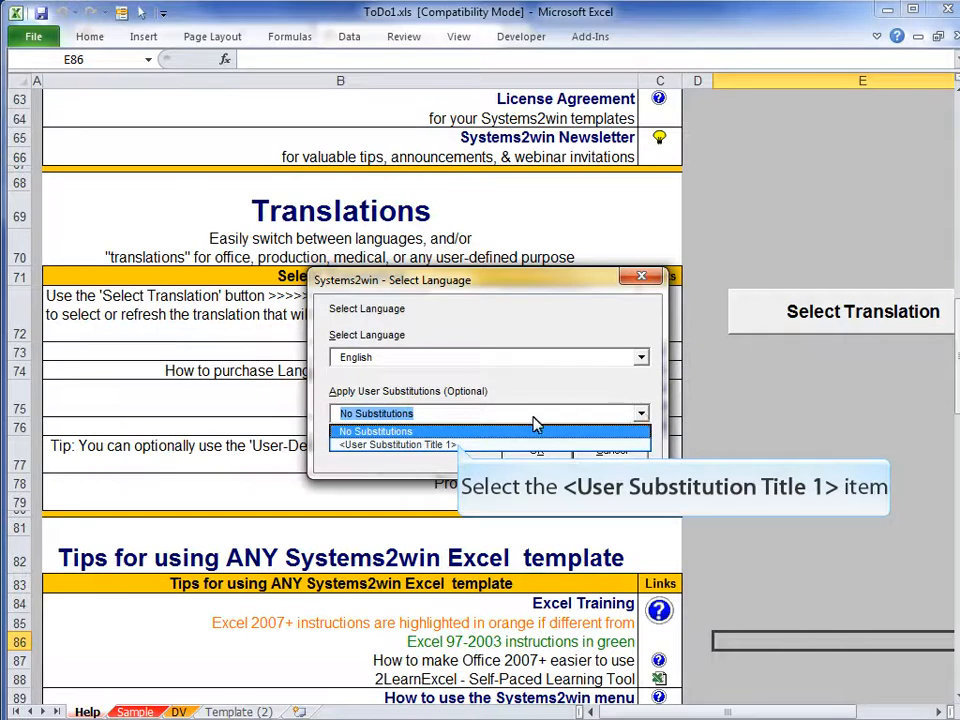
pyautogui.click(459, 446)
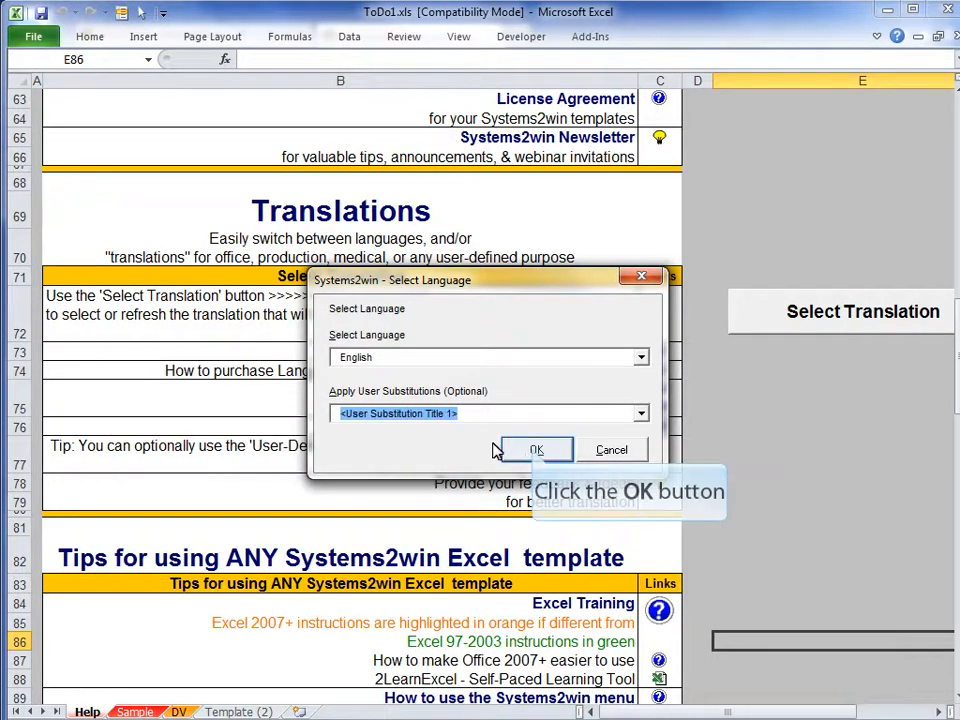
pyautogui.click(536, 452)
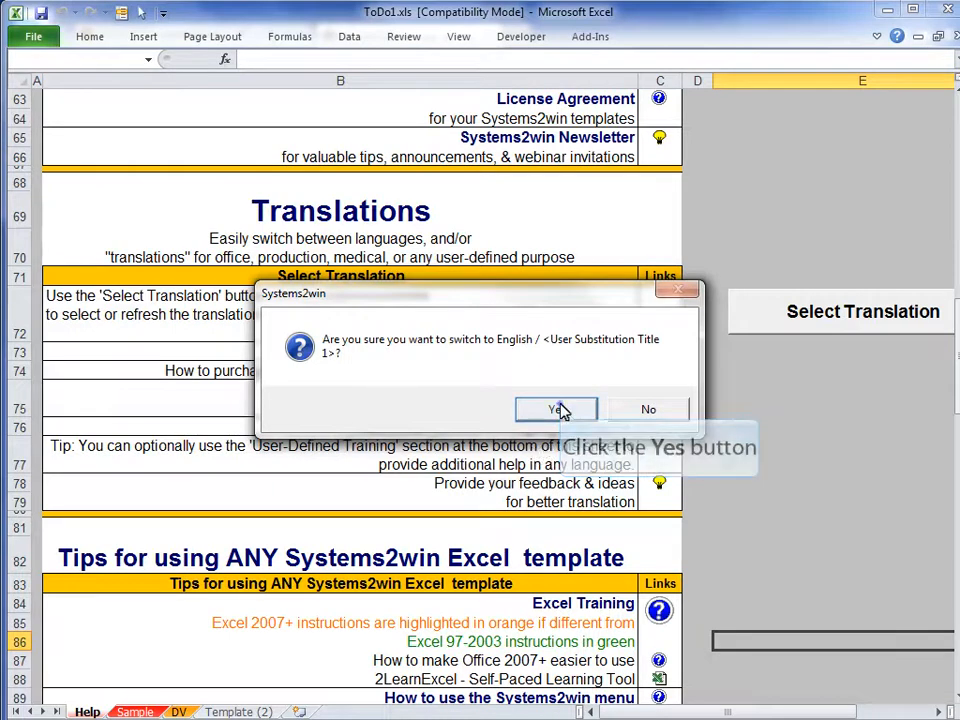
pyautogui.click(558, 409)
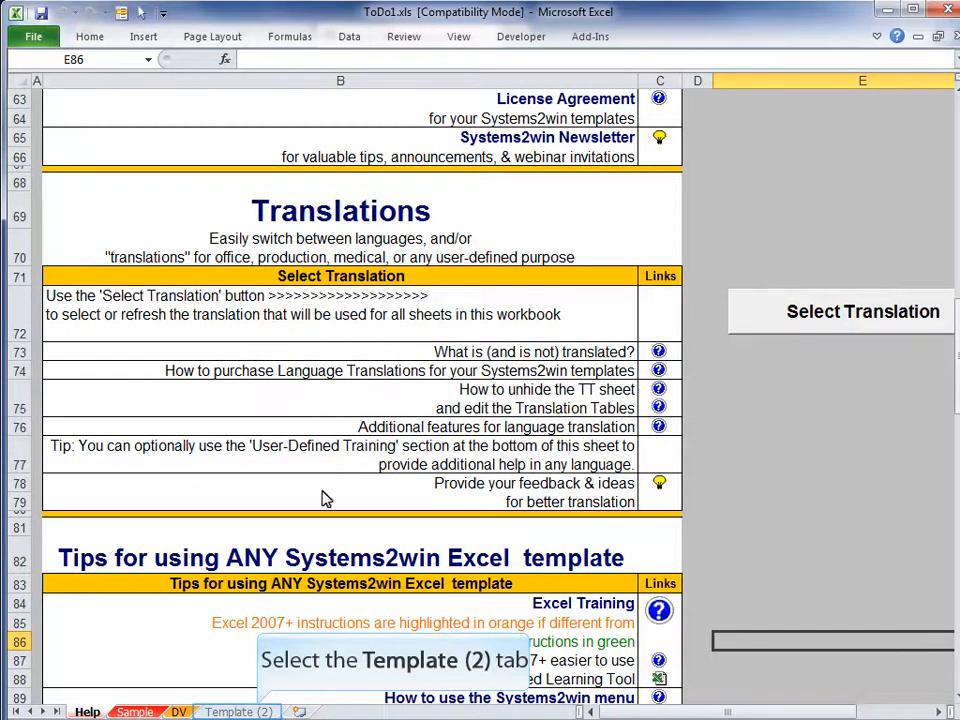
# Step: On the Template (2) sheet, add a comment reading "My own help" to the My Data column header in L4
pyautogui.click(250, 711)
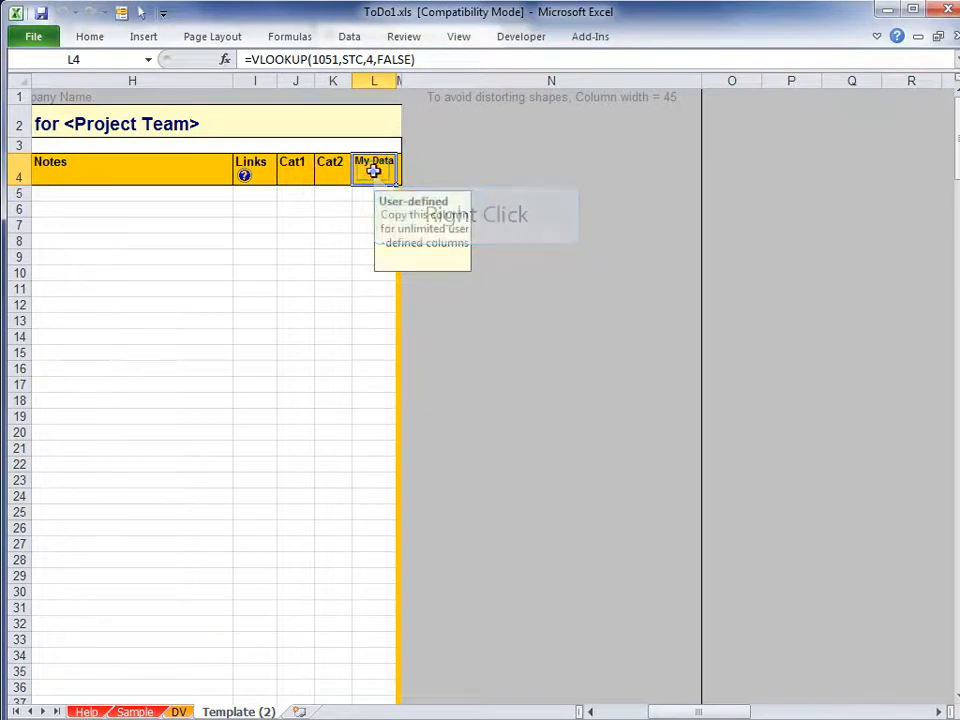
pyautogui.rightClick(376, 174)
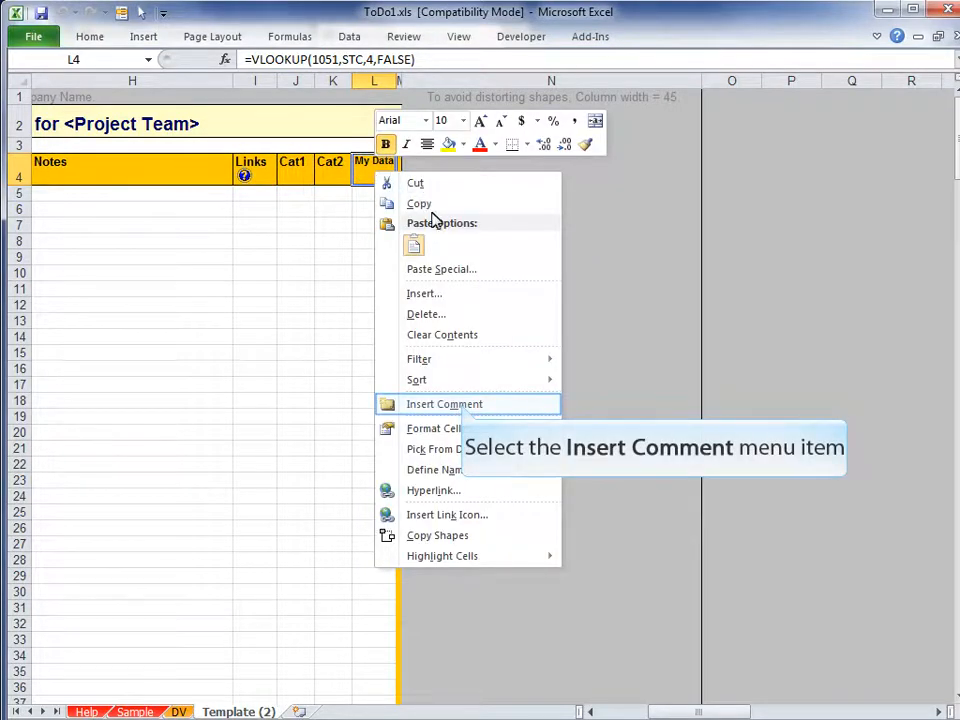
pyautogui.click(465, 405)
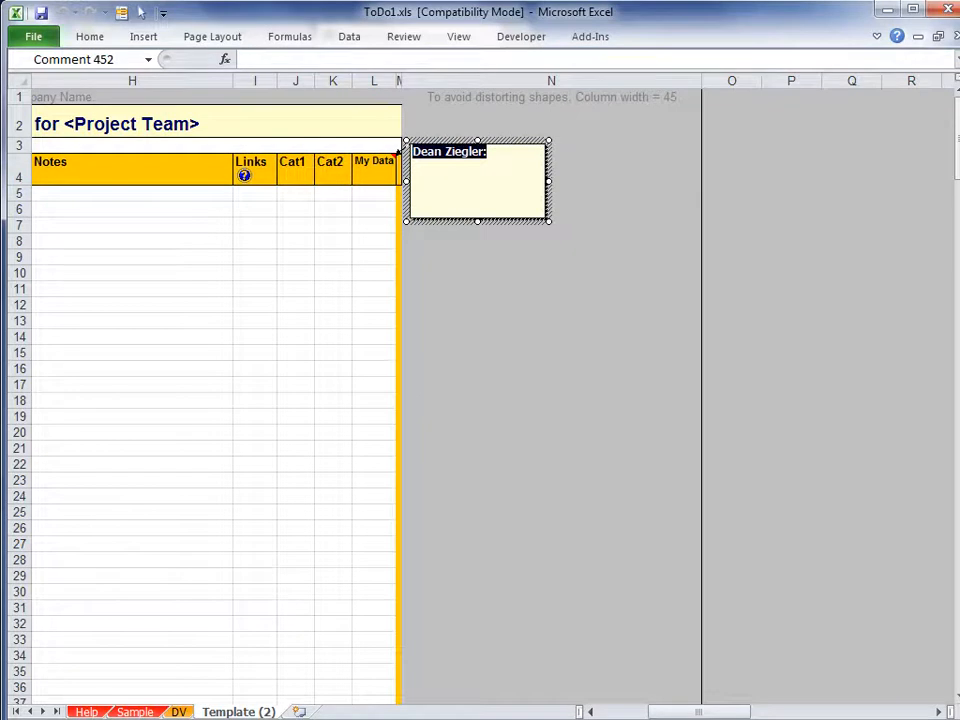
pyautogui.write('My own help')
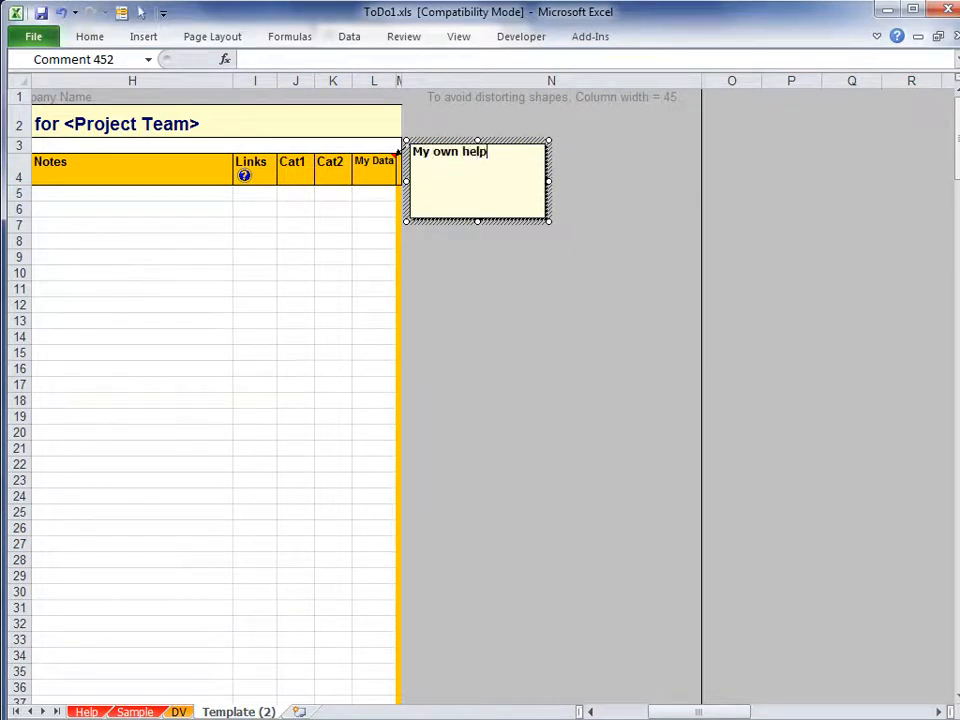
pyautogui.click(373, 208)
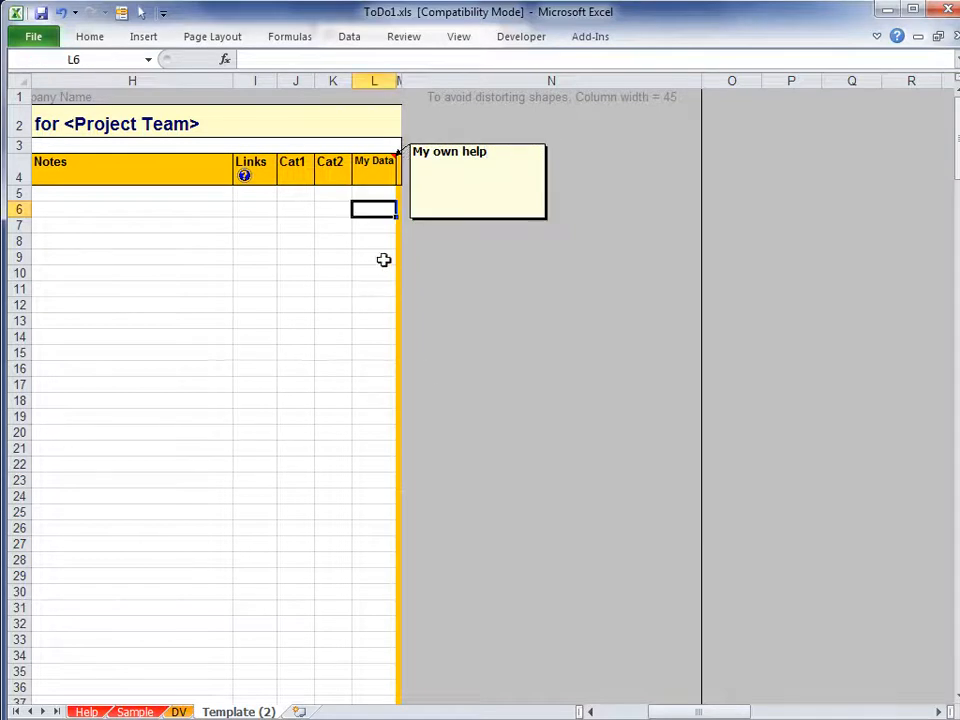
pyautogui.click(381, 174)
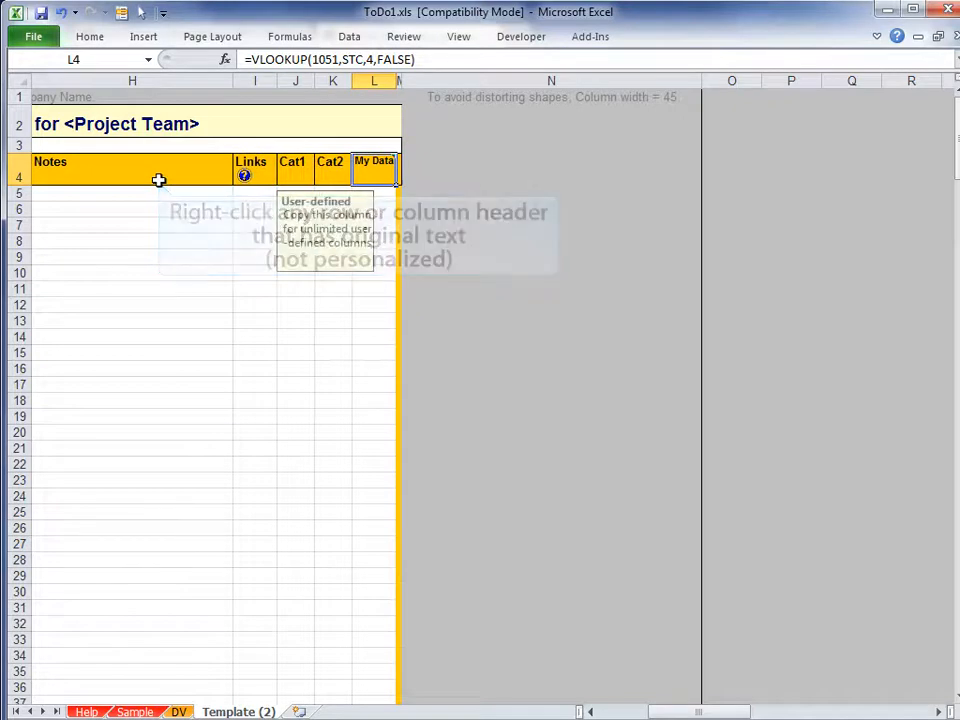
# Step: Add a comment reading "My ownhelp" to the Notes column header in H4
pyautogui.rightClick(160, 184)
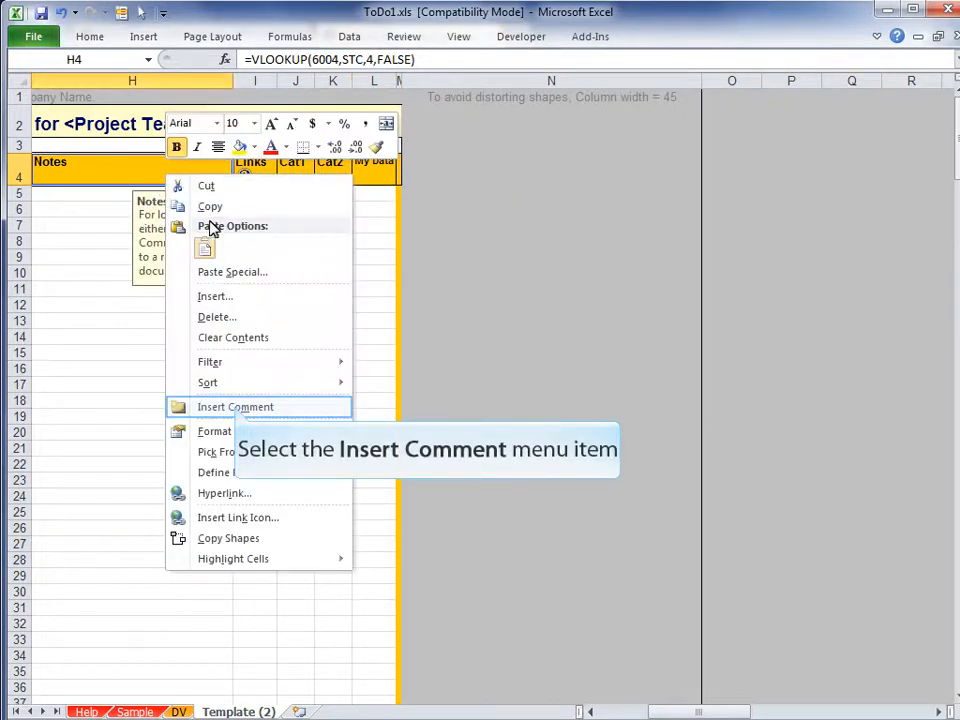
pyautogui.click(206, 409)
pyautogui.write('My')
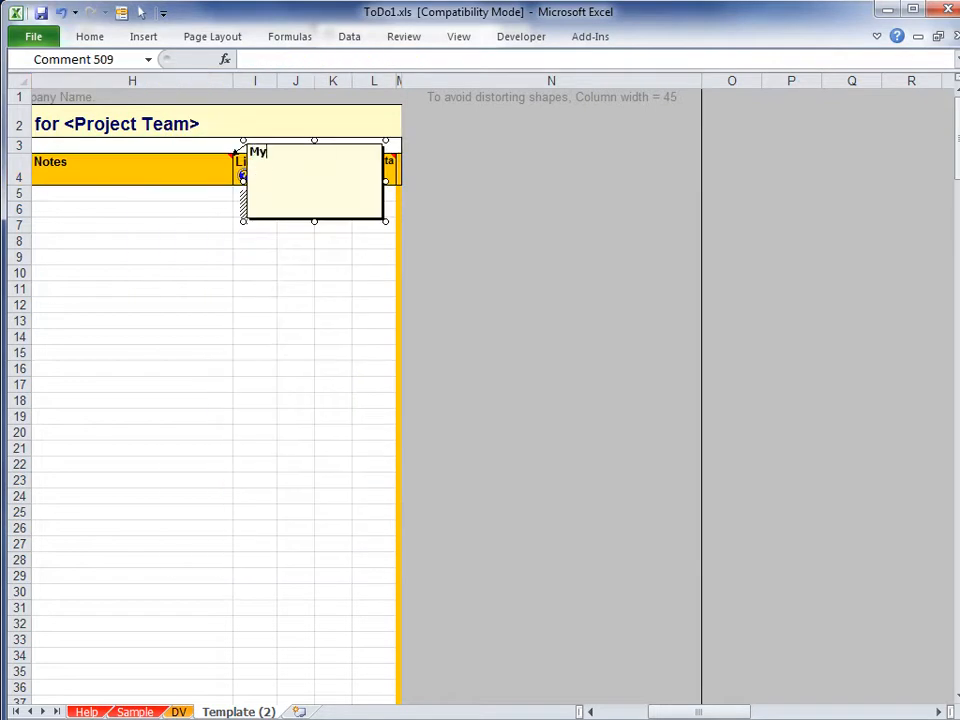
pyautogui.write('elp')
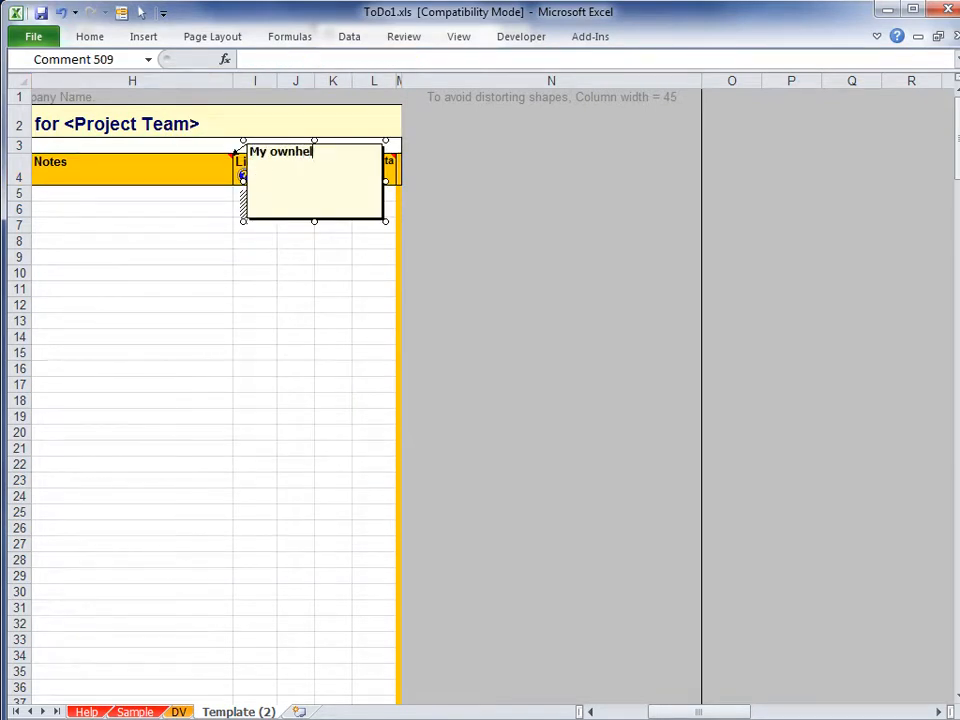